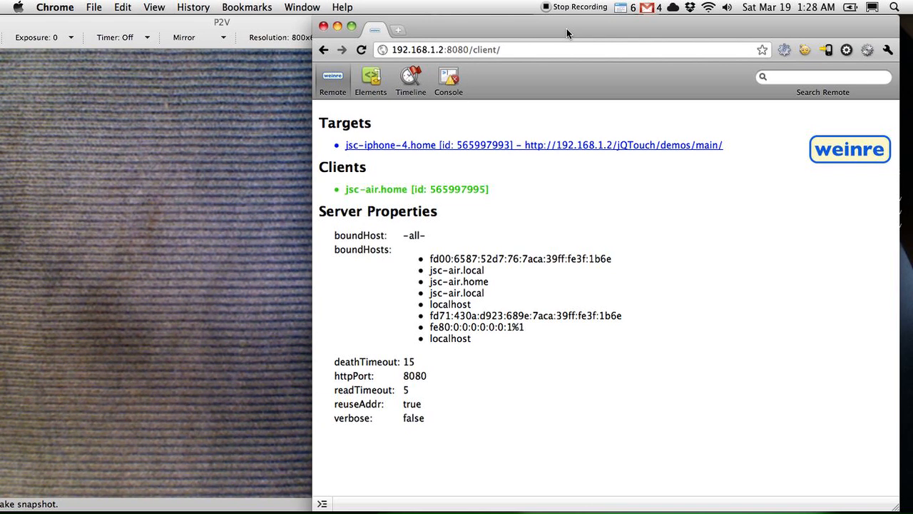
Step: Bring the live camera view of the iPhone forward beside the weinre client
{"action": "left_click_drag", "start_coordinate": [567, 29], "coordinate": [565, 25]}
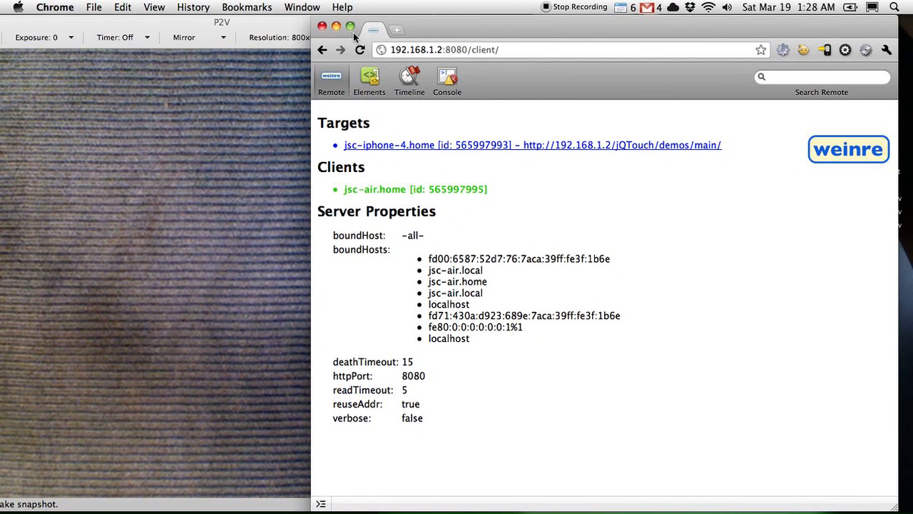
{"action": "left_click", "coordinate": [290, 27]}
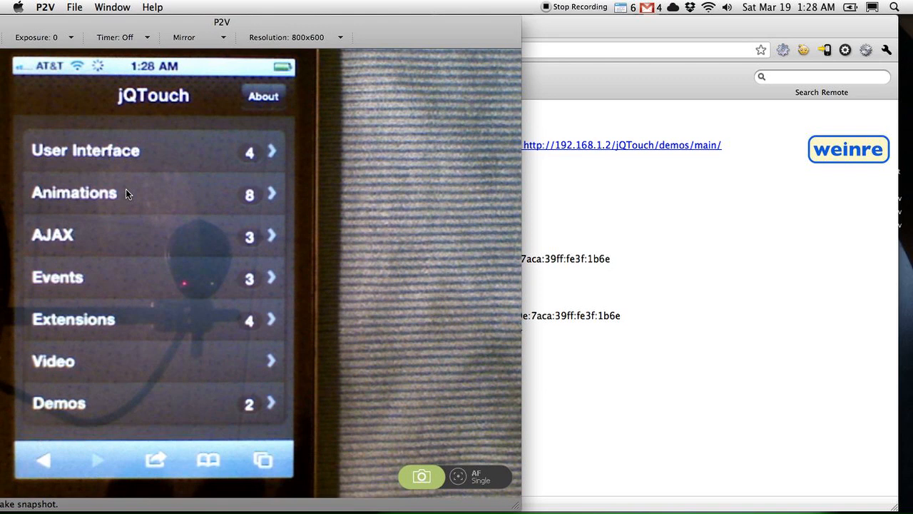
Step: Reload the weinre client, connect to the jsc-iphone-4 jQTouch target and show its Elements DOM tree
{"action": "left_click", "coordinate": [562, 25]}
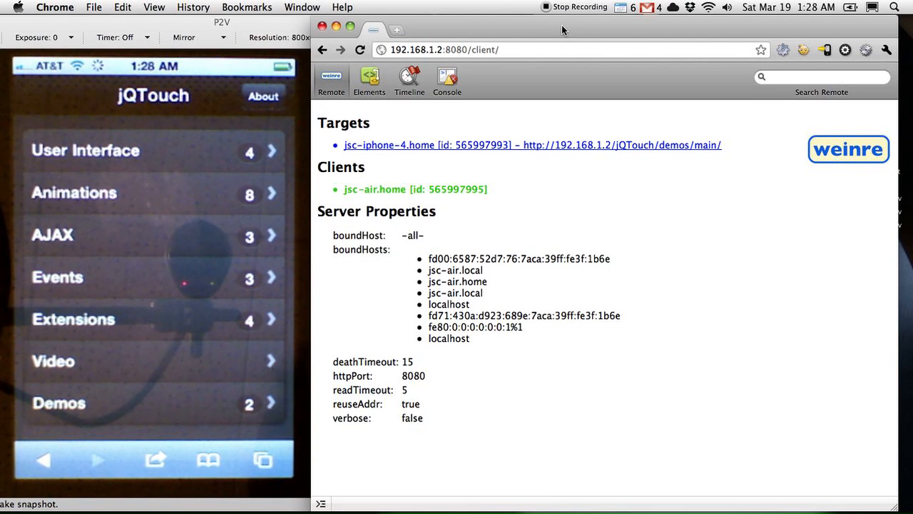
{"action": "key", "text": "super+r"}
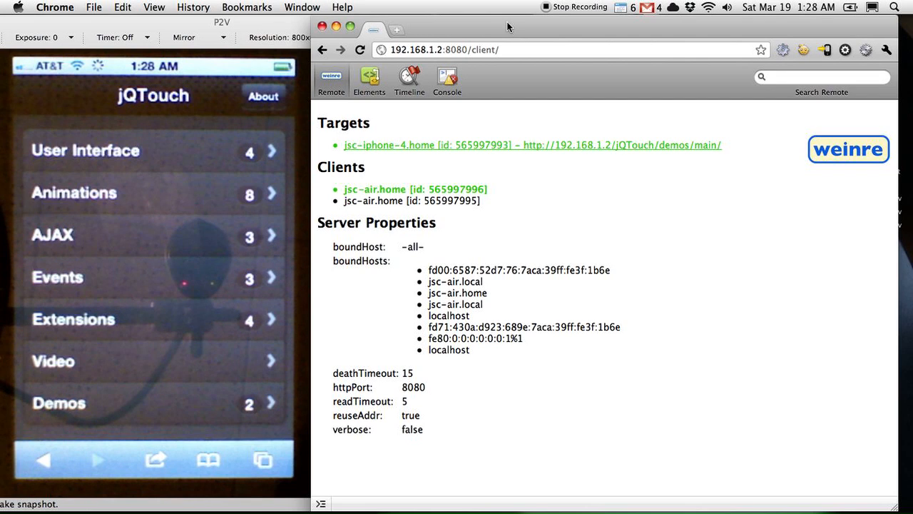
{"action": "left_click", "coordinate": [499, 143]}
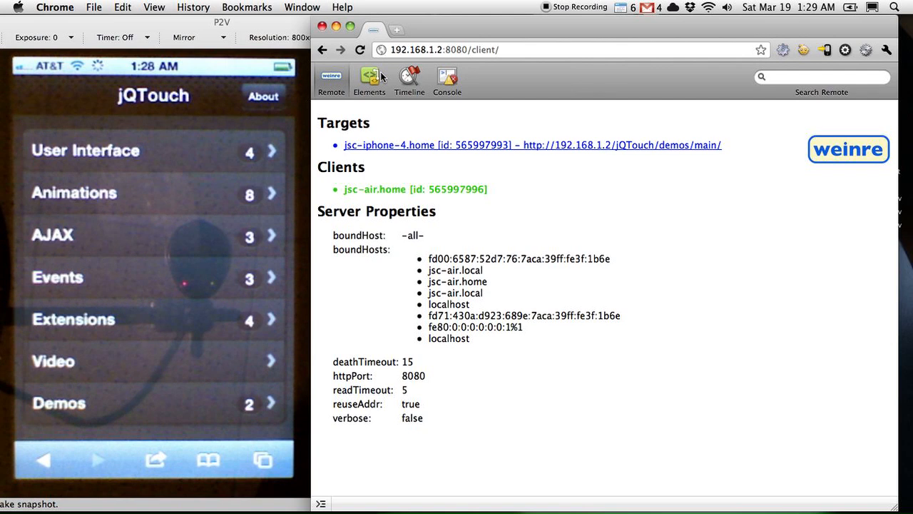
{"action": "left_click", "coordinate": [373, 77]}
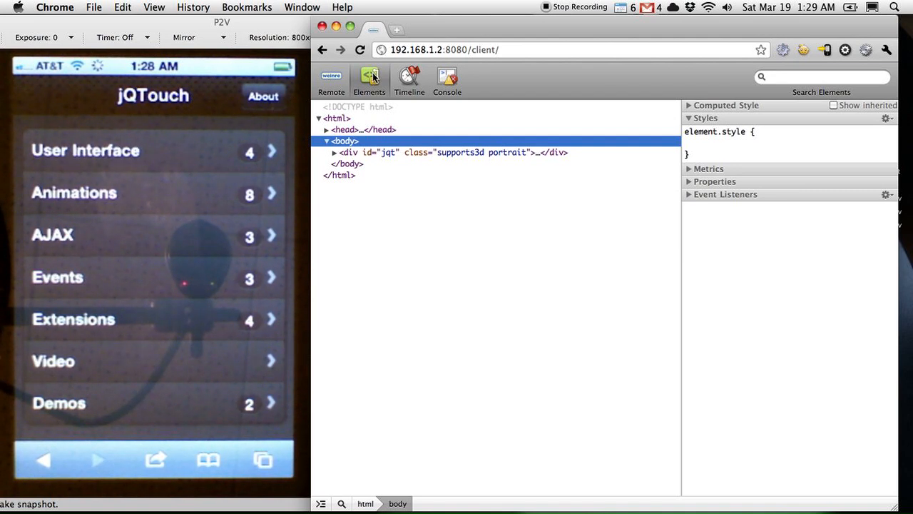
Step: Expand div#jqt, div#home and ul.rounded, then select the first li.arrow menu item
{"action": "left_click", "coordinate": [335, 153]}
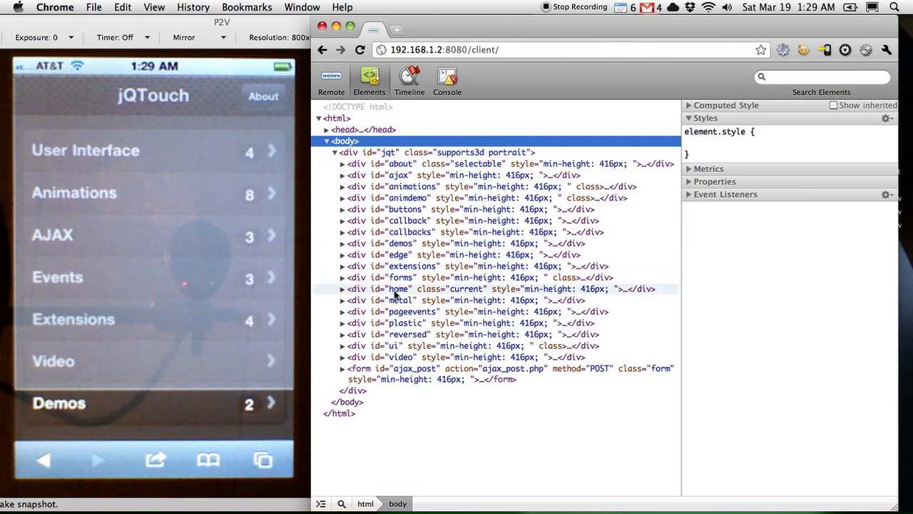
{"action": "left_click", "coordinate": [343, 289]}
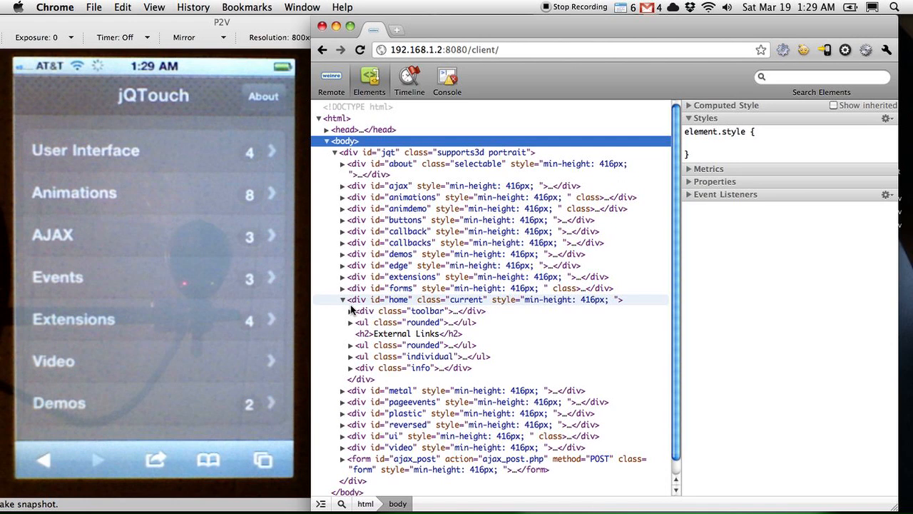
{"action": "left_click", "coordinate": [350, 323]}
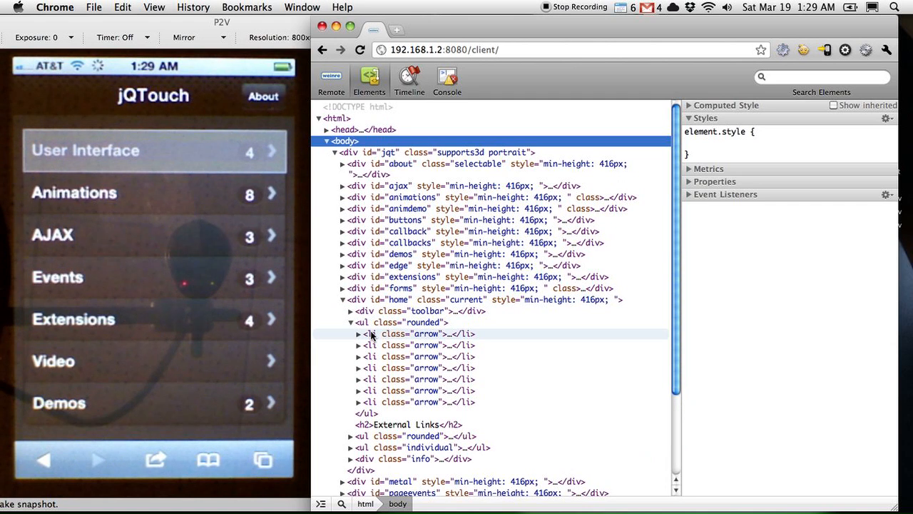
{"action": "left_click", "coordinate": [372, 334]}
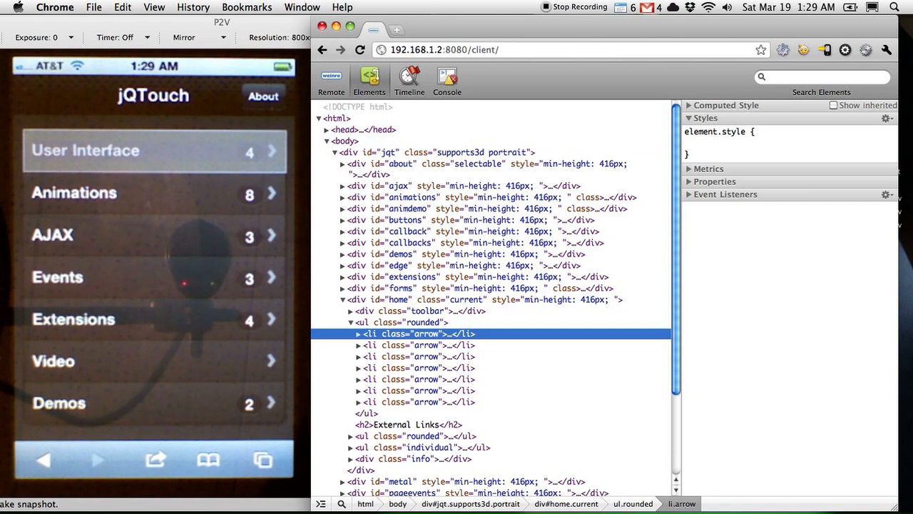
Step: Delete the User Interface list item and change the ul's class from rounded to edgetoedge
{"action": "key", "text": "Delete"}
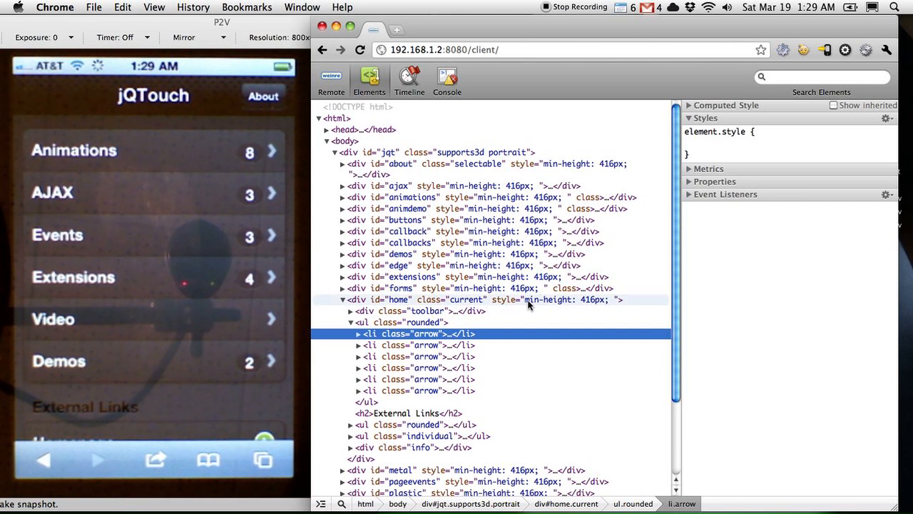
{"action": "left_click", "coordinate": [426, 323]}
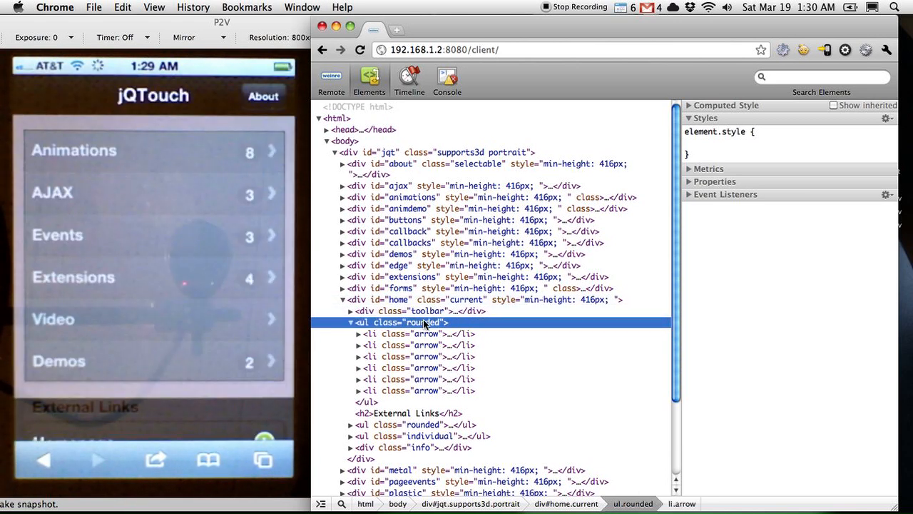
{"action": "double_click", "coordinate": [426, 323]}
{"action": "type", "text": "edg"}
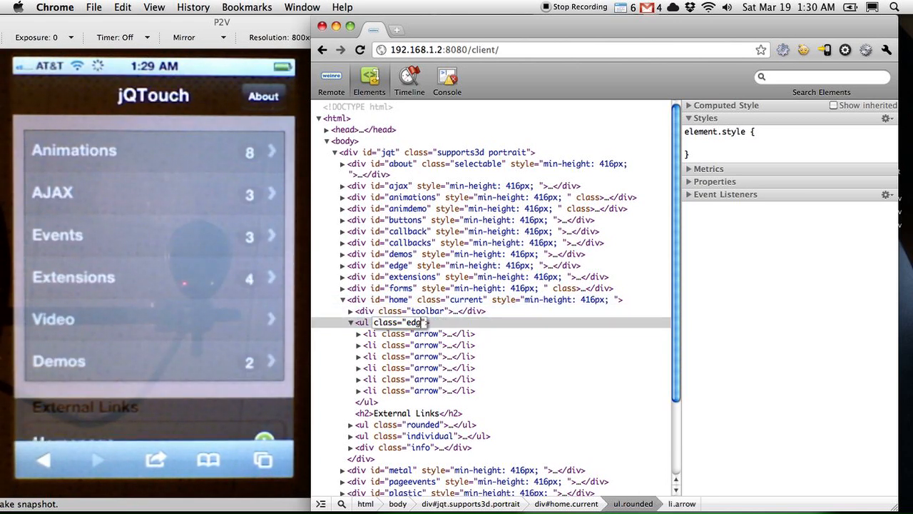
{"action": "type", "text": "etoedge"}
{"action": "key", "text": "Return"}
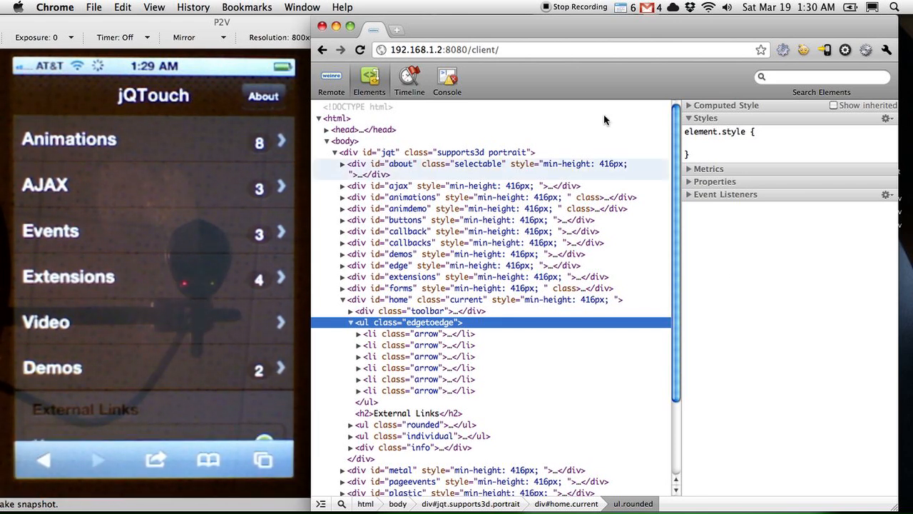
Step: Reload the weinre client and show an empty Console for the reloaded iPhone demo
{"action": "left_click", "coordinate": [454, 76]}
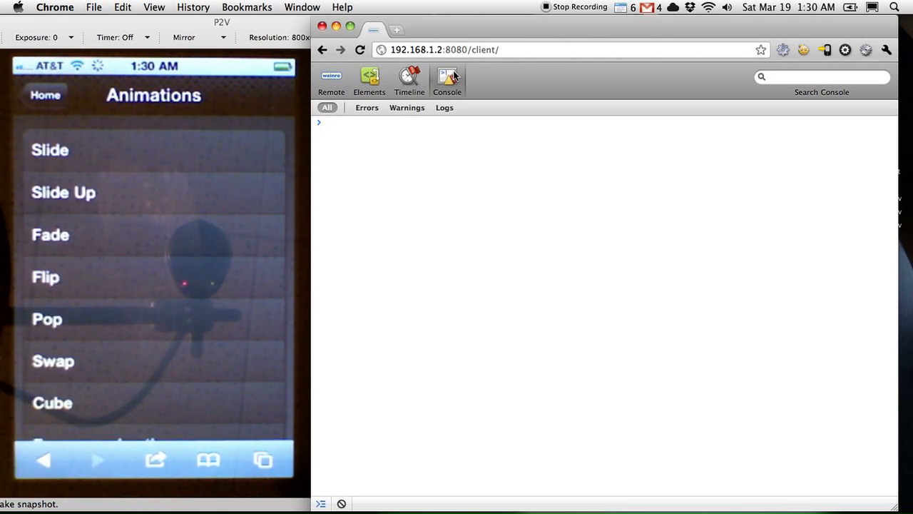
{"action": "key", "text": "super+r"}
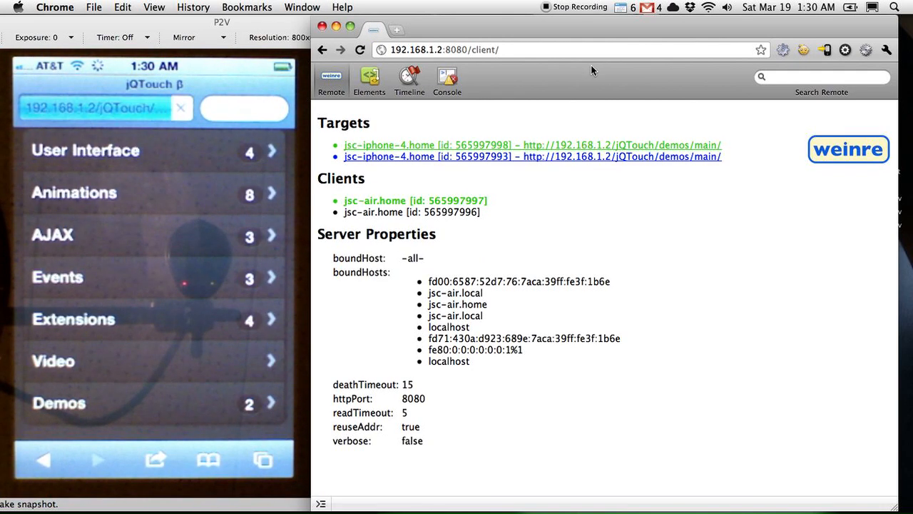
{"action": "left_click", "coordinate": [361, 50]}
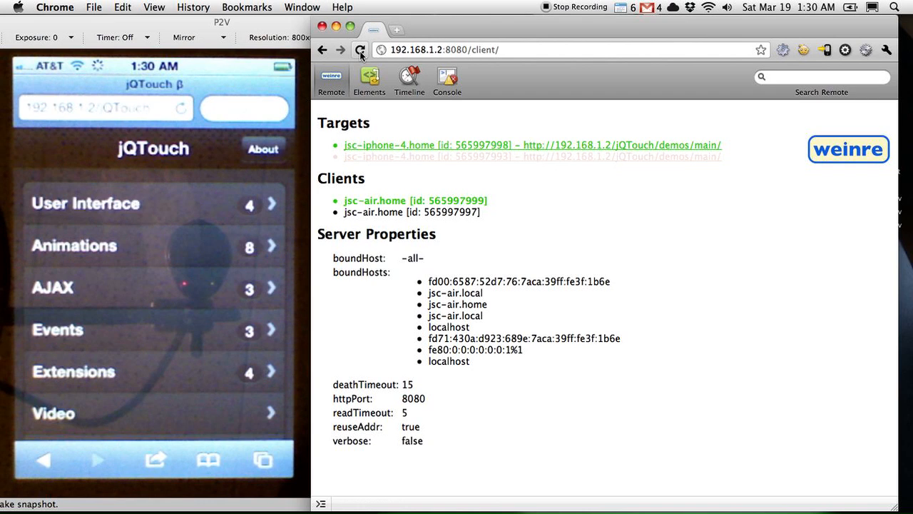
{"action": "left_click", "coordinate": [448, 78]}
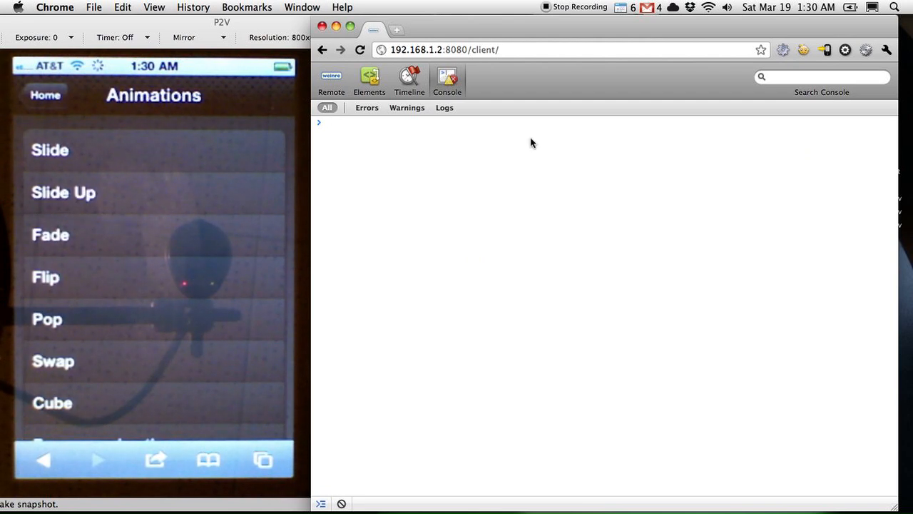
Step: Switch to the TextMate code editor and back to the browser console
{"action": "key", "text": "super+Tab"}
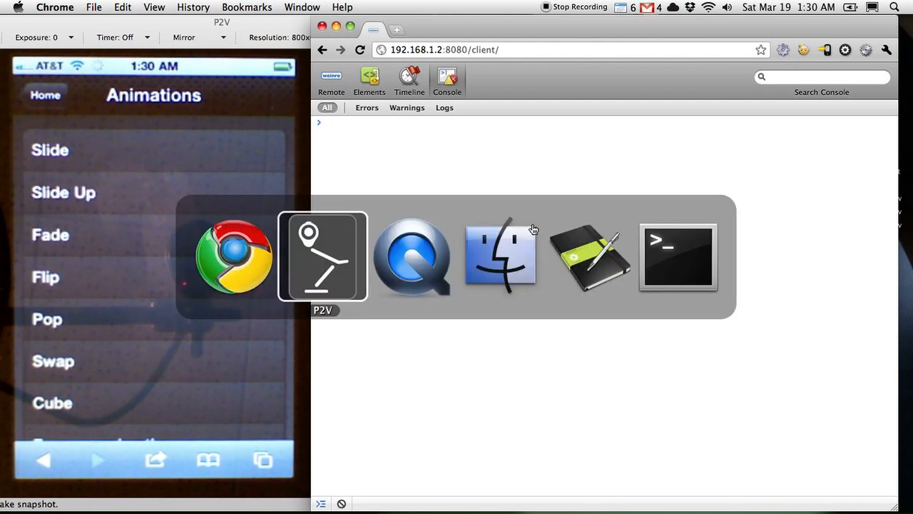
{"action": "key", "text": "super+Tab"}
{"action": "key", "text": "super+Tab"}
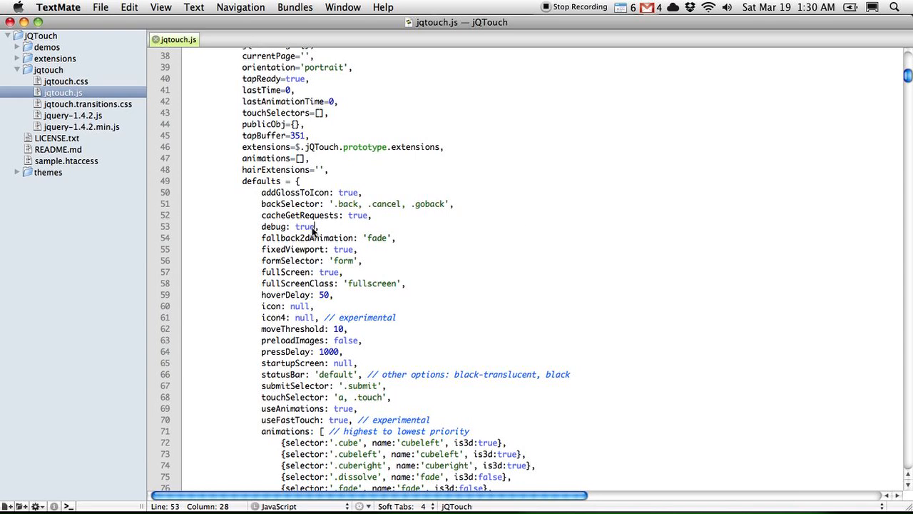
{"action": "key", "text": "super+Tab"}
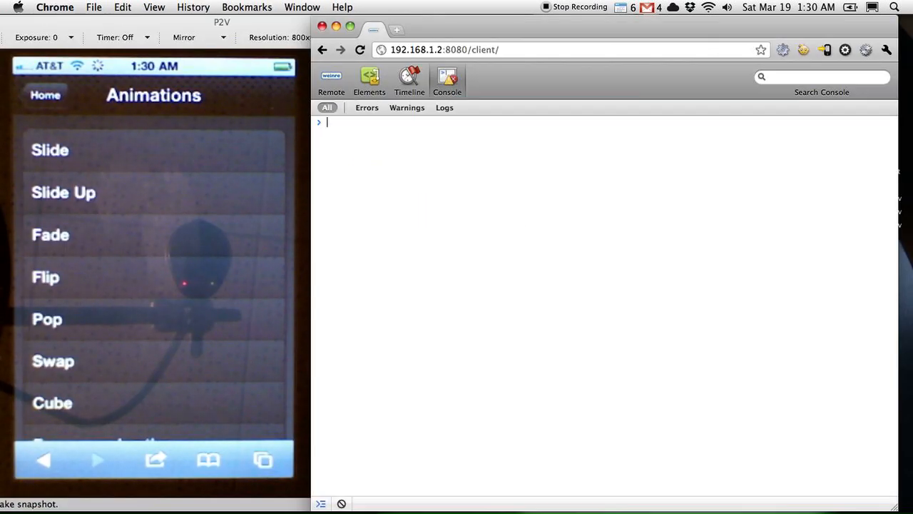
Step: Reload the client and show the Console filled with jQTouch touch and navigation handler logs
{"action": "key", "text": "super+r"}
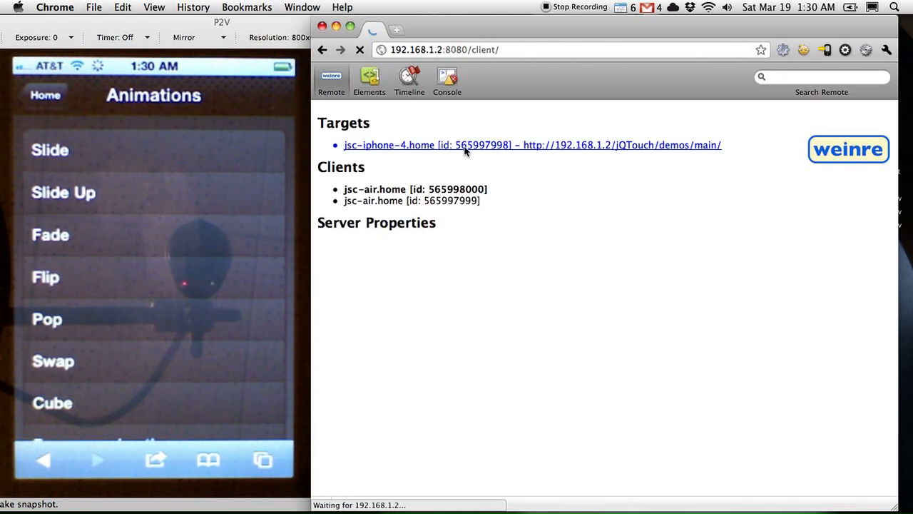
{"action": "left_click", "coordinate": [448, 78]}
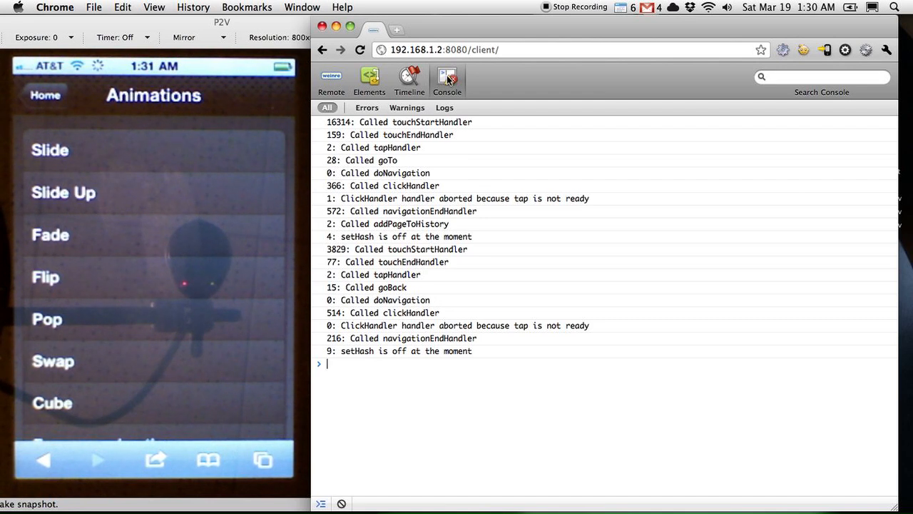
{"action": "type", "text": "alert"}
{"action": "type", "text": "('hi th"}
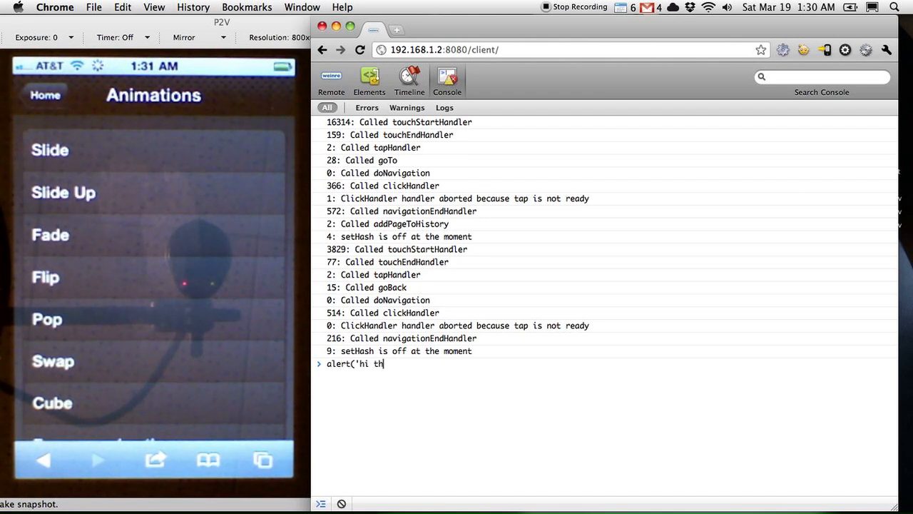
{"action": "type", "text": "ere')"}
{"action": "type", "text": ";"}
Step: Run alert('hi there'); from the remote console so the iPhone pops up the alert
{"action": "key", "text": "Return"}
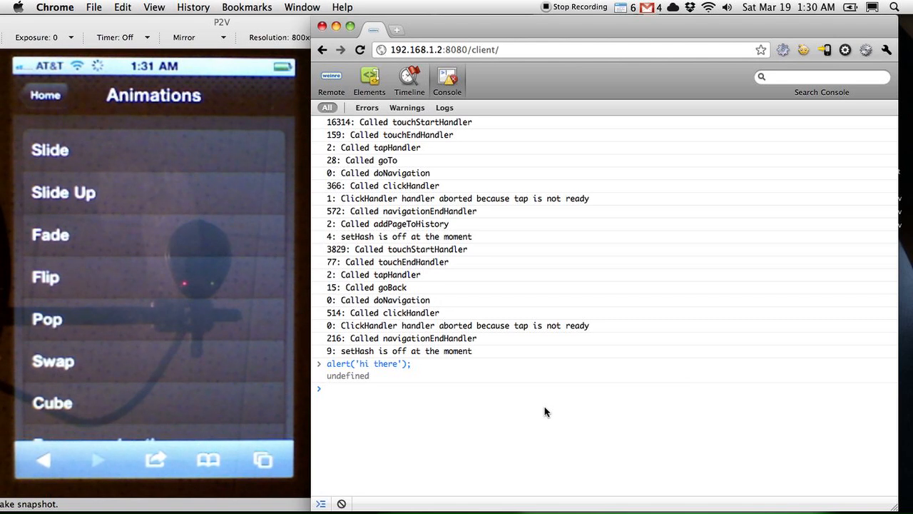
Step: Record Timeline events from the iPhone page and expand the first Install Timer to its Timer Fired entry
{"action": "left_click", "coordinate": [411, 84]}
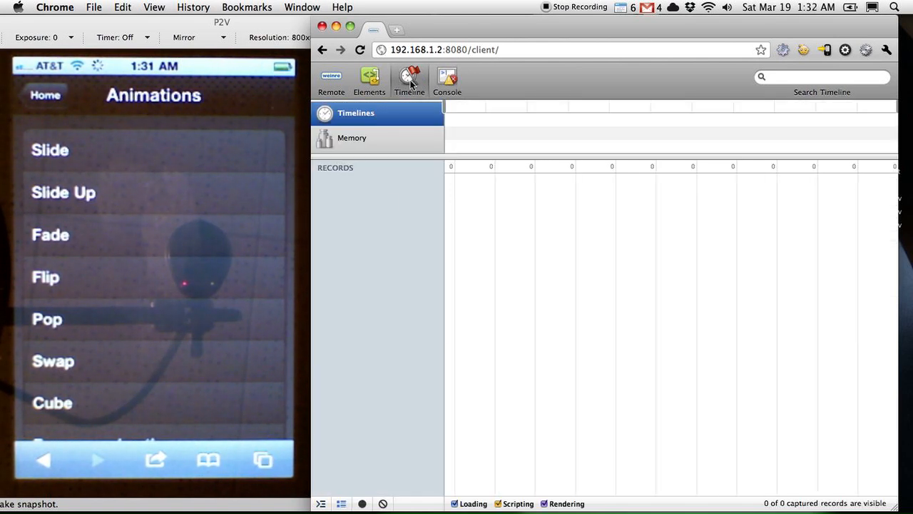
{"action": "left_click", "coordinate": [363, 504]}
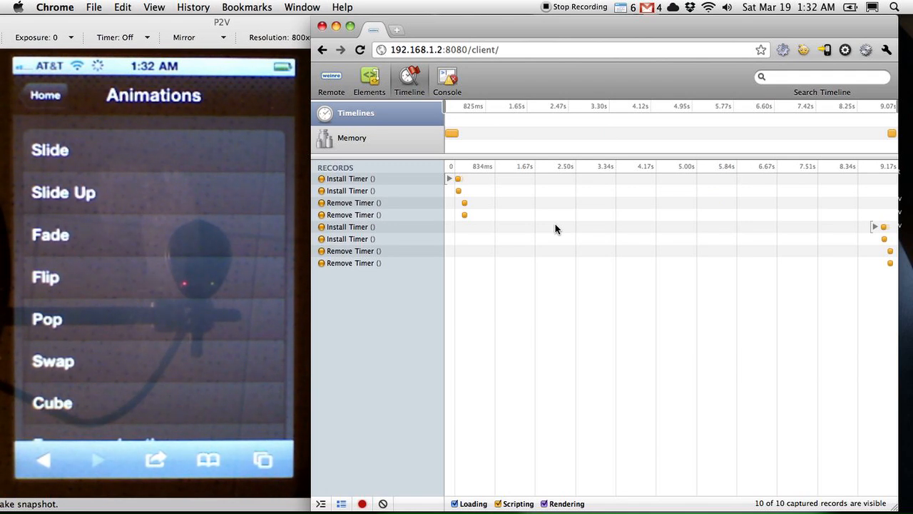
{"action": "left_click", "coordinate": [449, 179]}
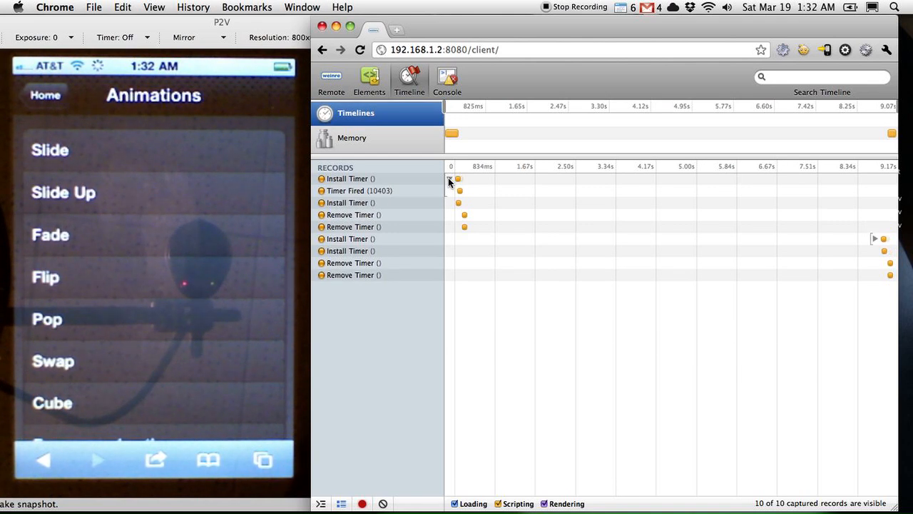